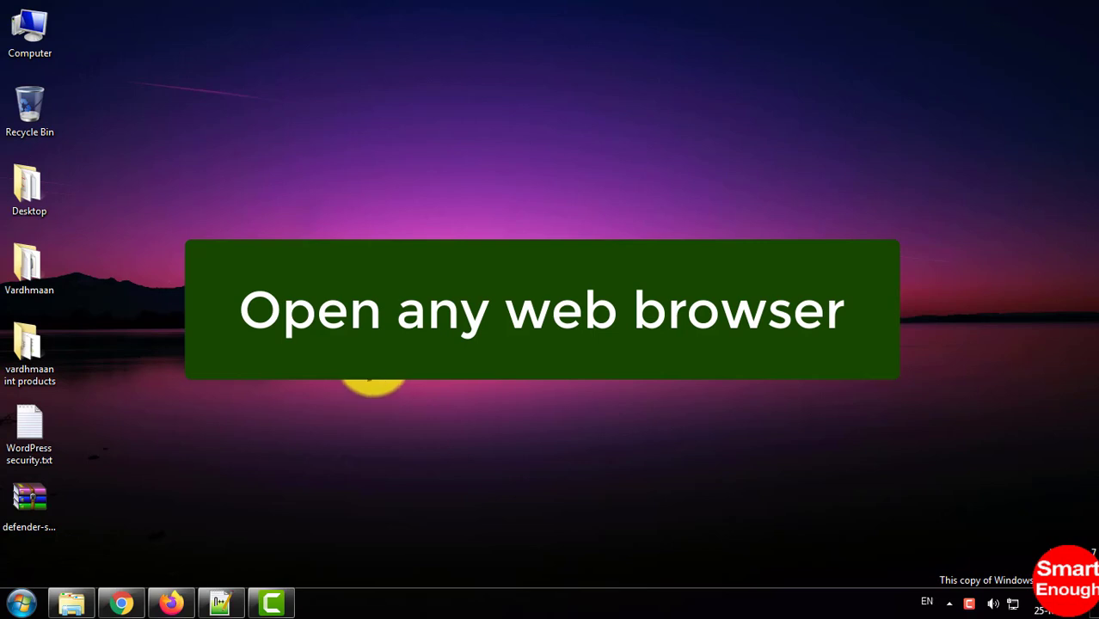
- Open Firefox and load the website's cPanel login page at colorsplash.info/cpanel
{"action": "left_click_drag", "start_coordinate": [355, 380], "coordinate": [199, 568]}
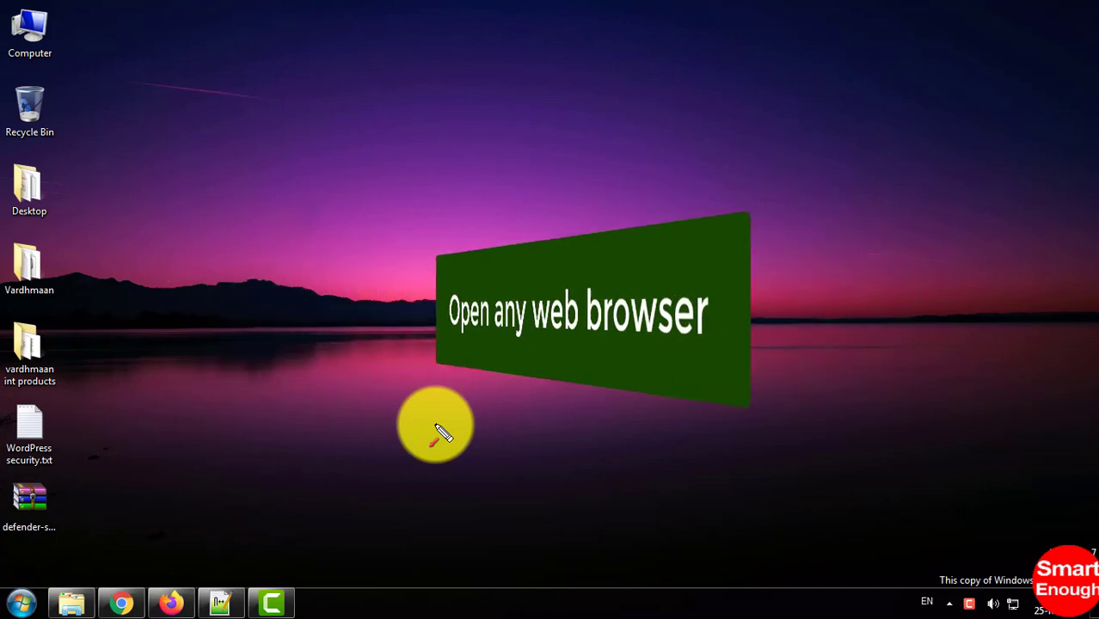
{"action": "left_click", "coordinate": [181, 609]}
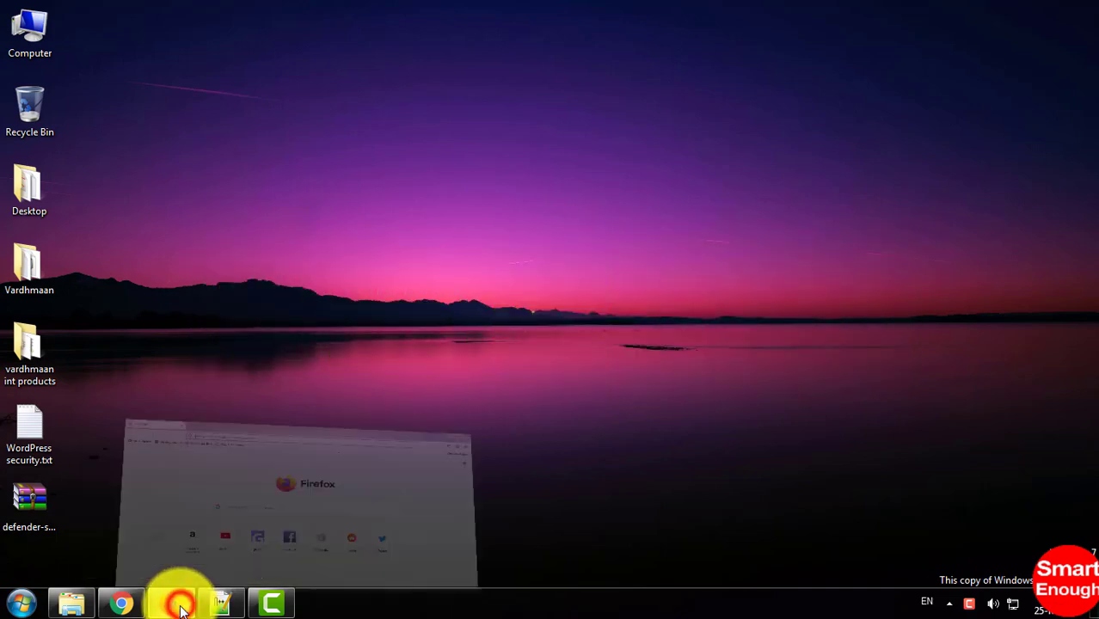
{"action": "left_click", "coordinate": [72, 232]}
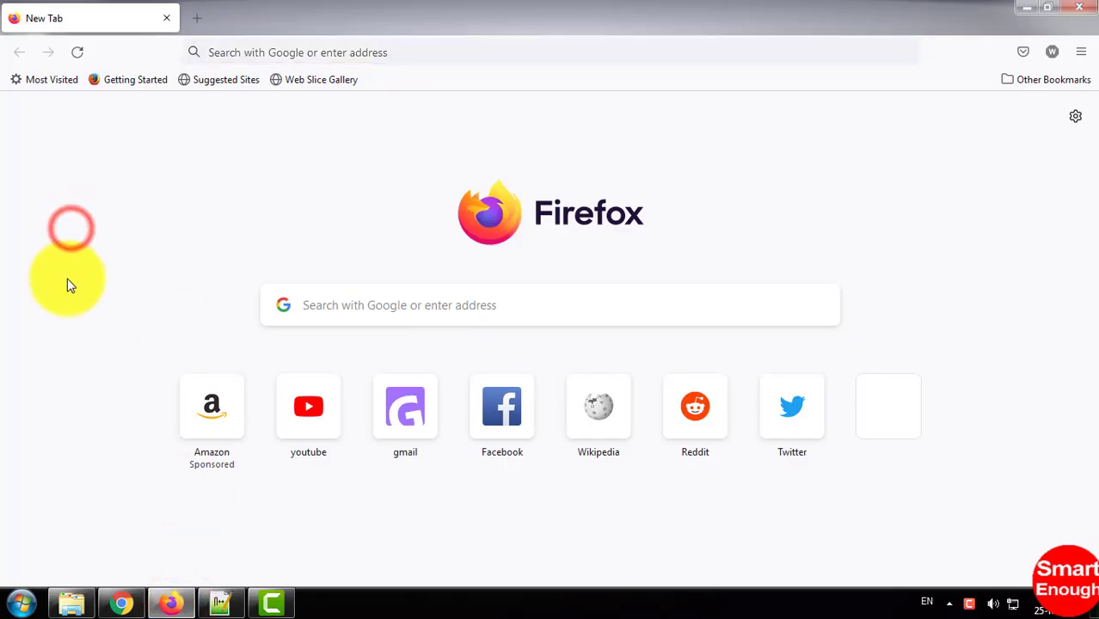
{"action": "mouse_move", "coordinate": [66, 277]}
{"action": "left_mouse_down"}
{"action": "mouse_move", "coordinate": [199, 98]}
{"action": "mouse_move", "coordinate": [204, 65]}
{"action": "left_mouse_up"}
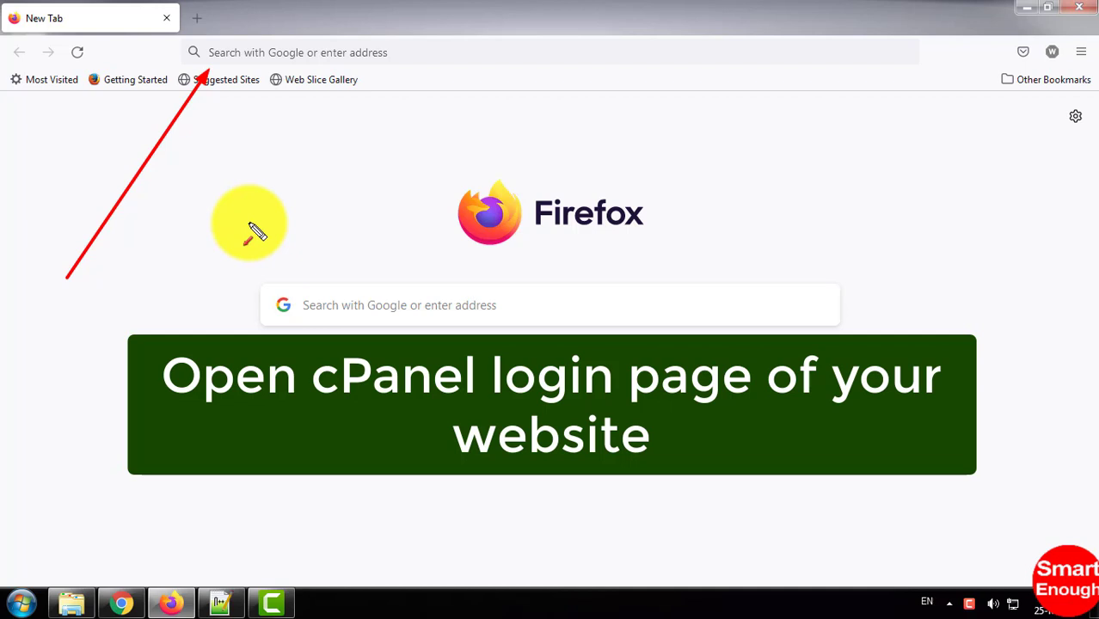
{"action": "left_click", "coordinate": [267, 50]}
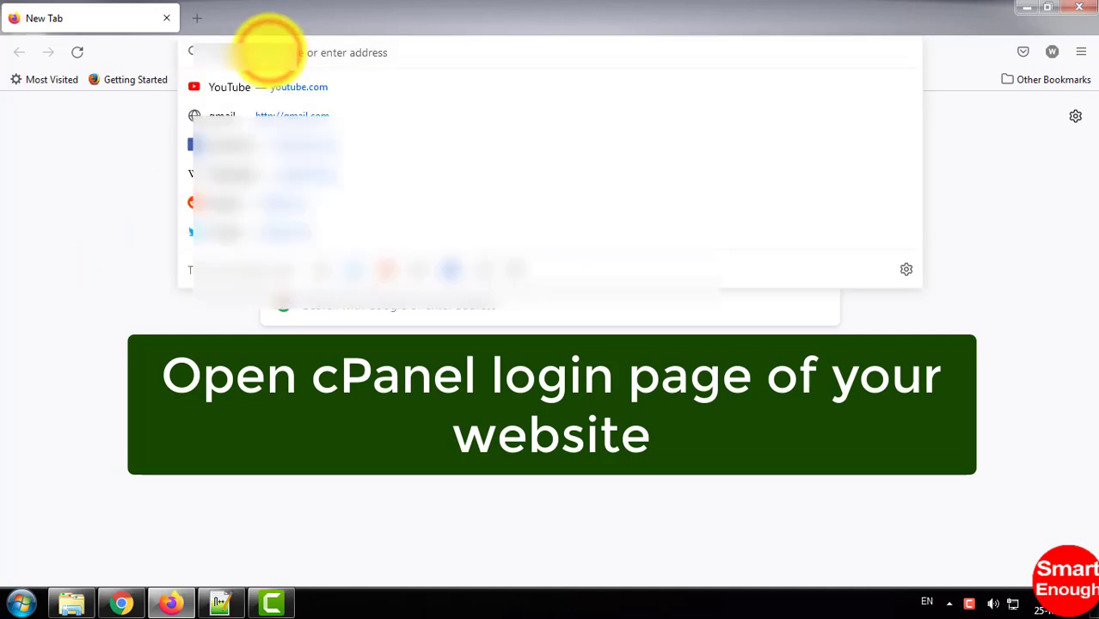
{"action": "type", "text": "colorsplash.info"}
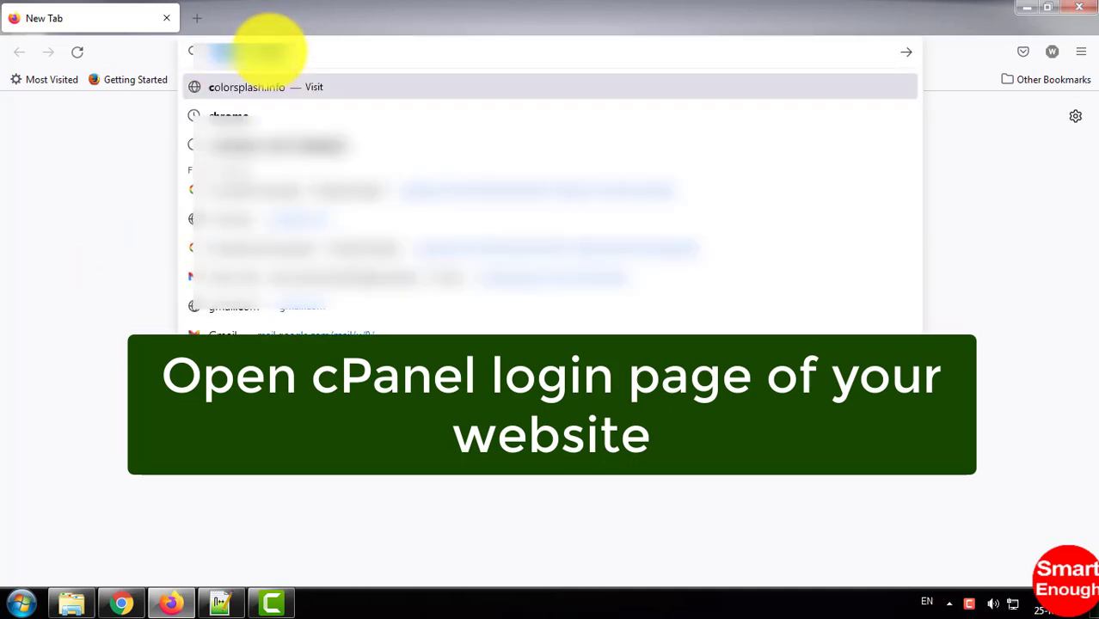
{"action": "type", "text": "cpanel"}
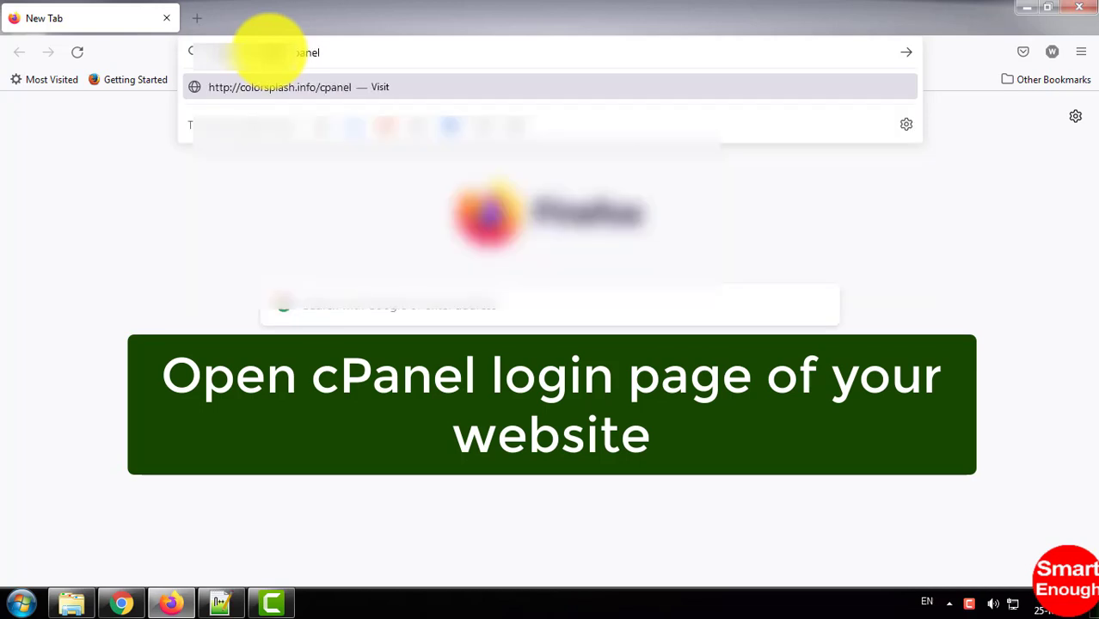
{"action": "key", "text": "Return"}
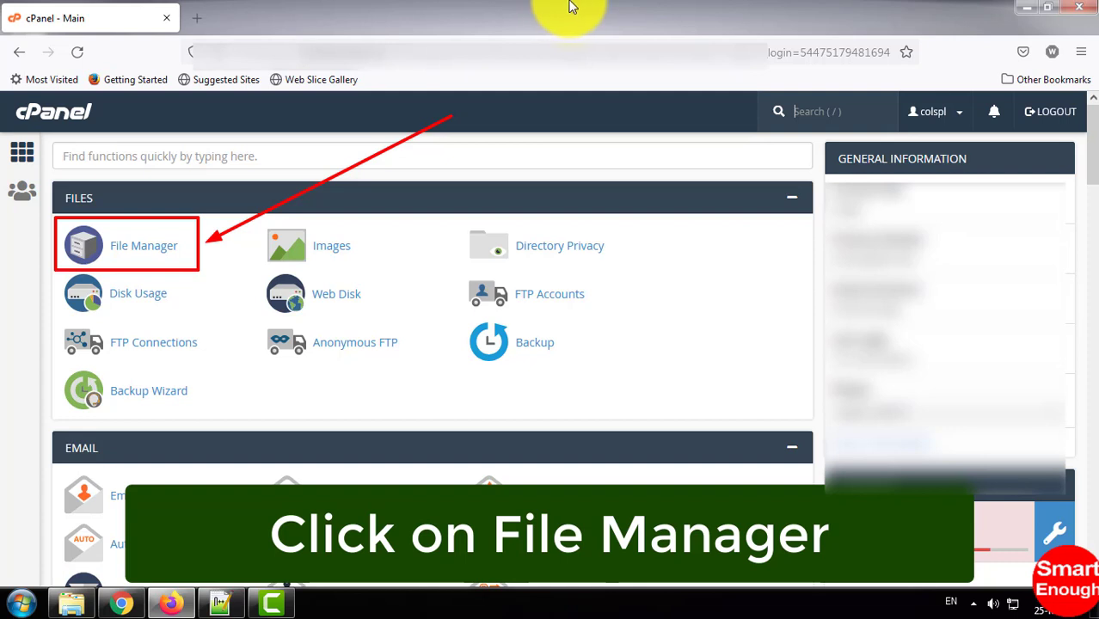
- Open cPanel's File Manager on the WordPress site's folder public_html/mgpolyplast
{"action": "left_click", "coordinate": [140, 248]}
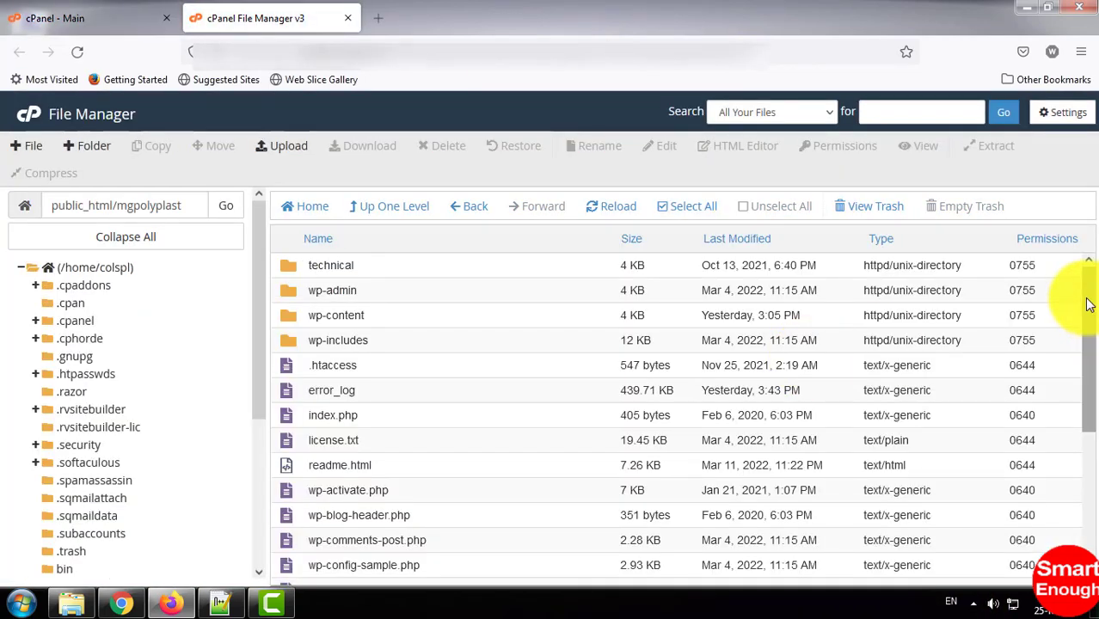
{"action": "mouse_move", "coordinate": [1089, 305]}
{"action": "left_mouse_down"}
{"action": "mouse_move", "coordinate": [1092, 492]}
{"action": "mouse_move", "coordinate": [1082, 489]}
{"action": "mouse_move", "coordinate": [1073, 313]}
{"action": "left_mouse_up"}
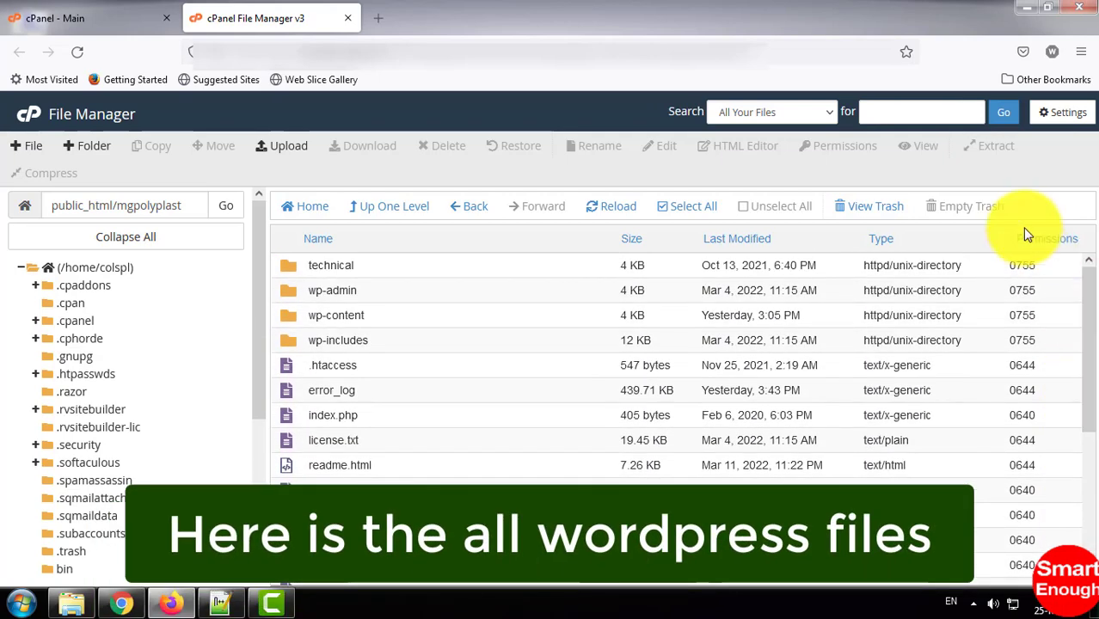
{"action": "left_click_drag", "start_coordinate": [866, 273], "coordinate": [539, 353]}
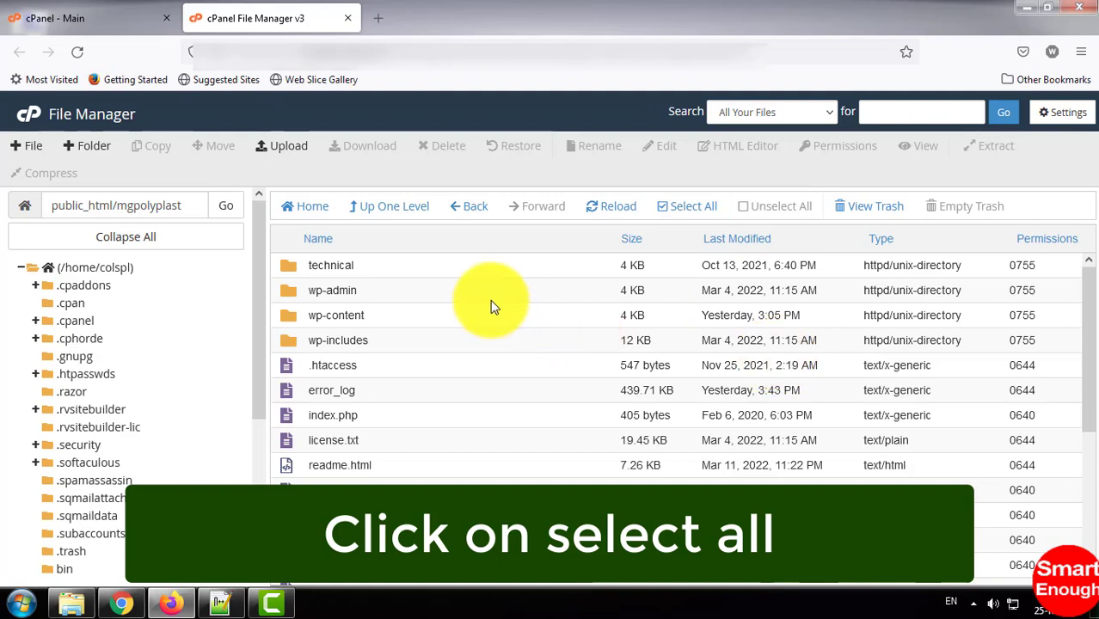
- Select all files in the WordPress folder and set them up for compression as a Zip Archive
{"action": "left_click", "coordinate": [688, 206]}
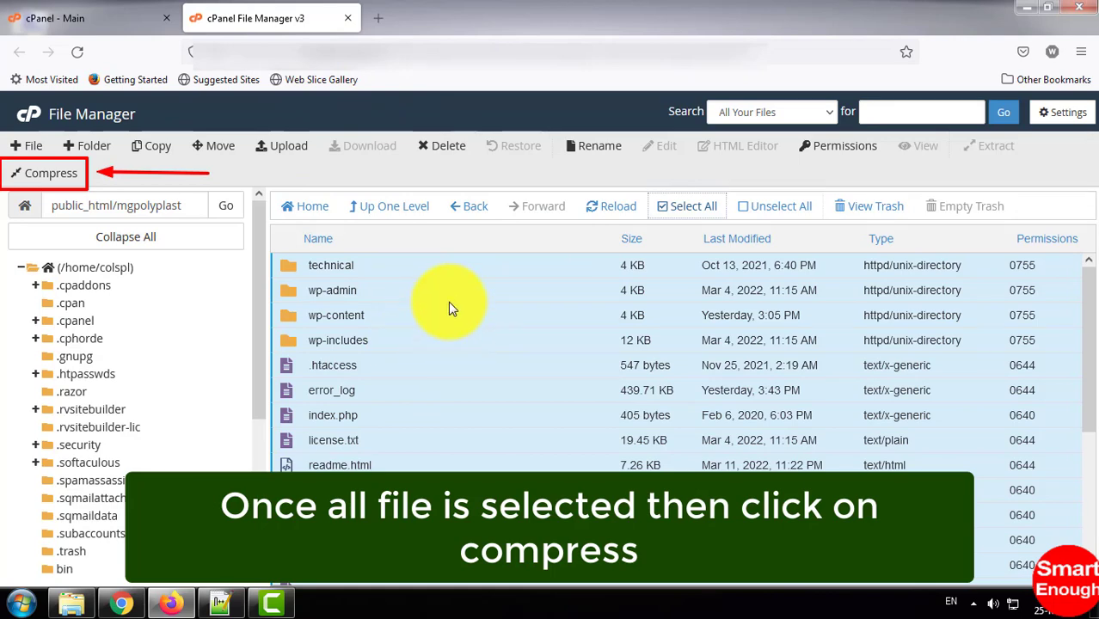
{"action": "left_click", "coordinate": [39, 173]}
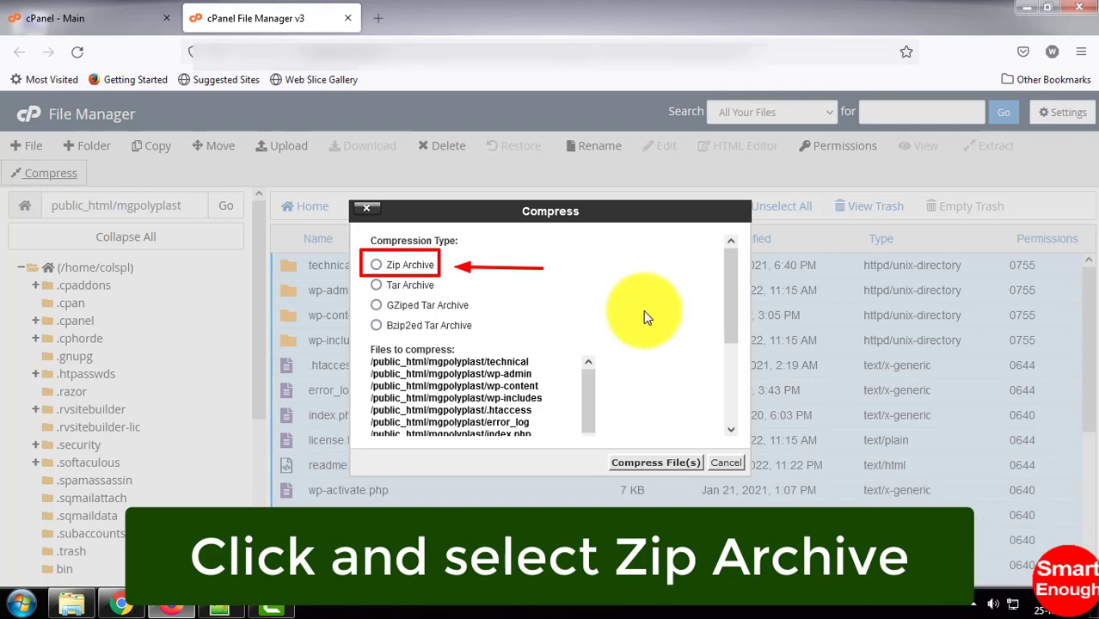
{"action": "left_click", "coordinate": [377, 265]}
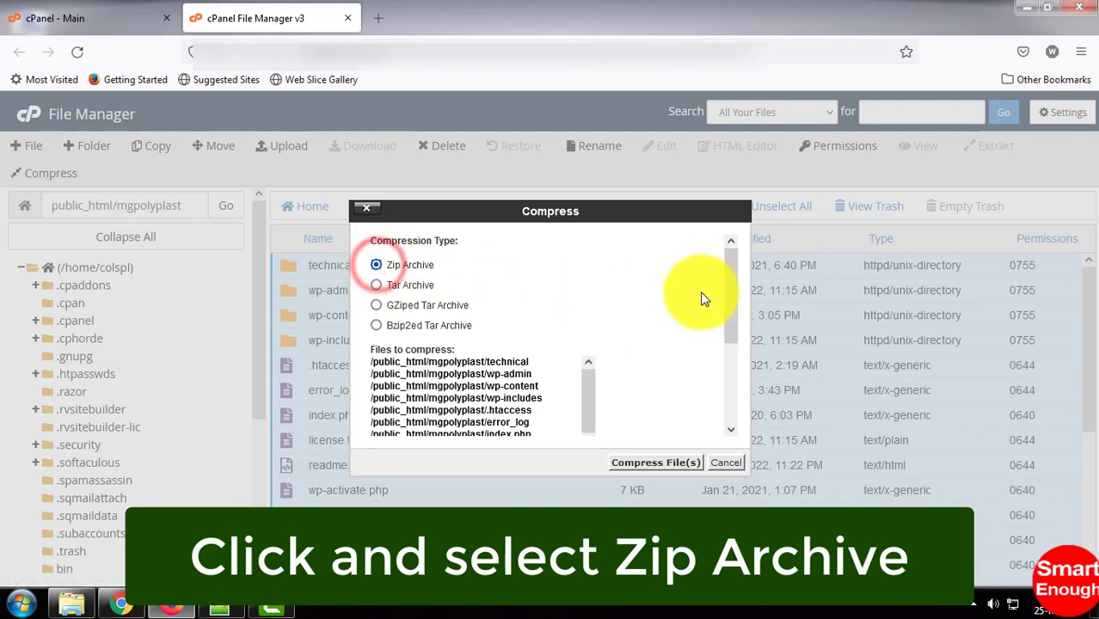
- Name the archive backup.zip, compress the selected files and dismiss the compression results
{"action": "left_click_drag", "start_coordinate": [729, 273], "coordinate": [727, 388]}
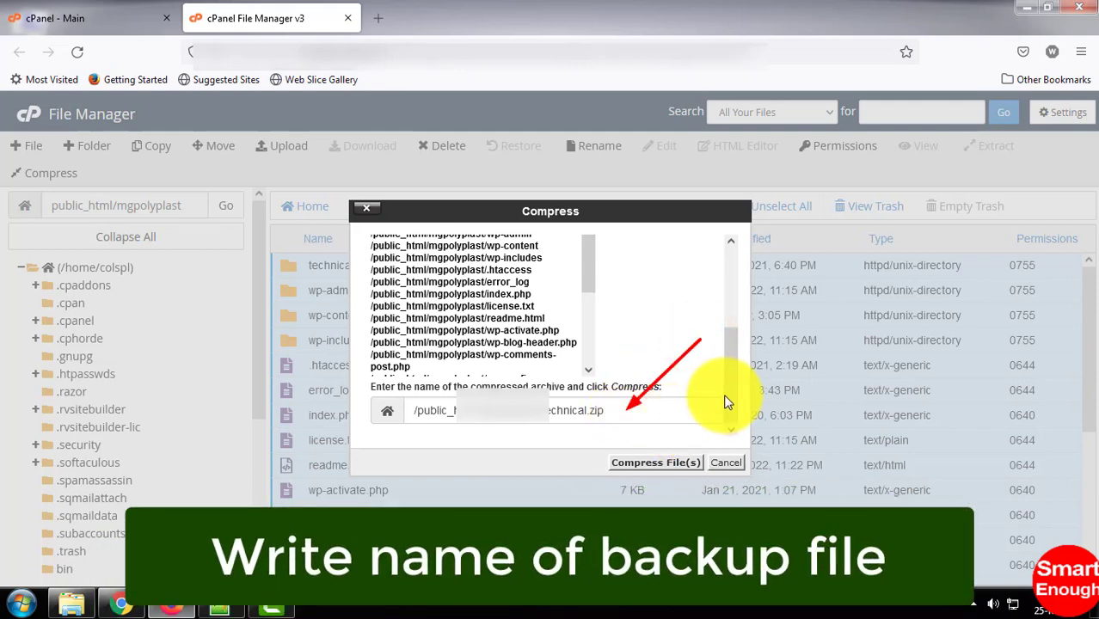
{"action": "left_click", "coordinate": [544, 414]}
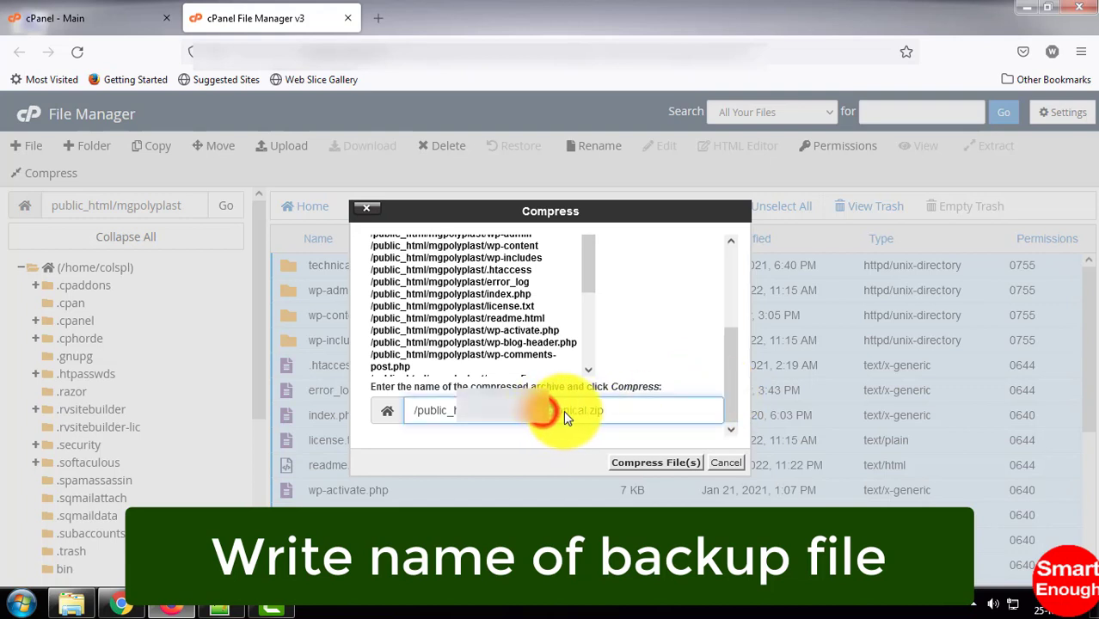
{"action": "double_click", "coordinate": [585, 412]}
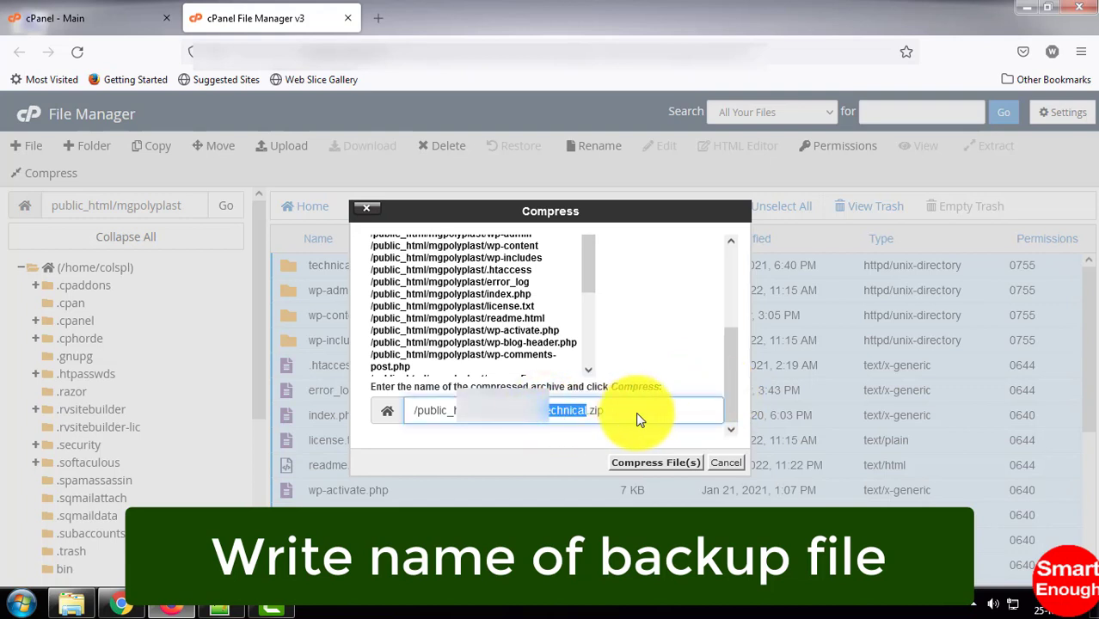
{"action": "type", "text": "backup"}
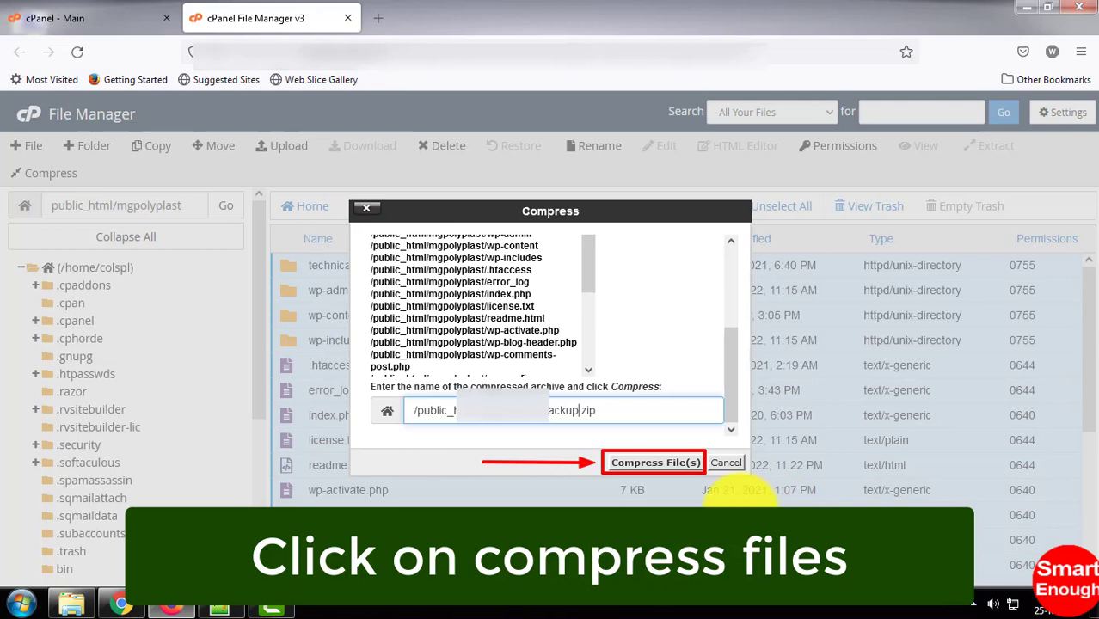
{"action": "key", "text": "Return"}
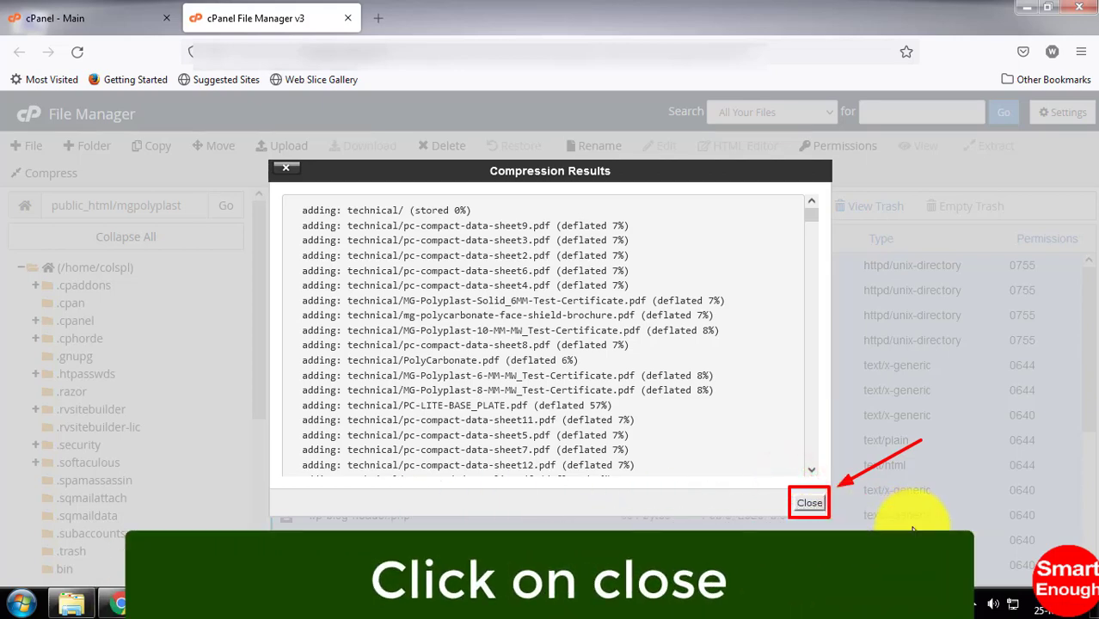
{"action": "left_click", "coordinate": [813, 501]}
- Reload the file listing of the mgpolyplast folder
{"action": "left_click", "coordinate": [759, 466]}
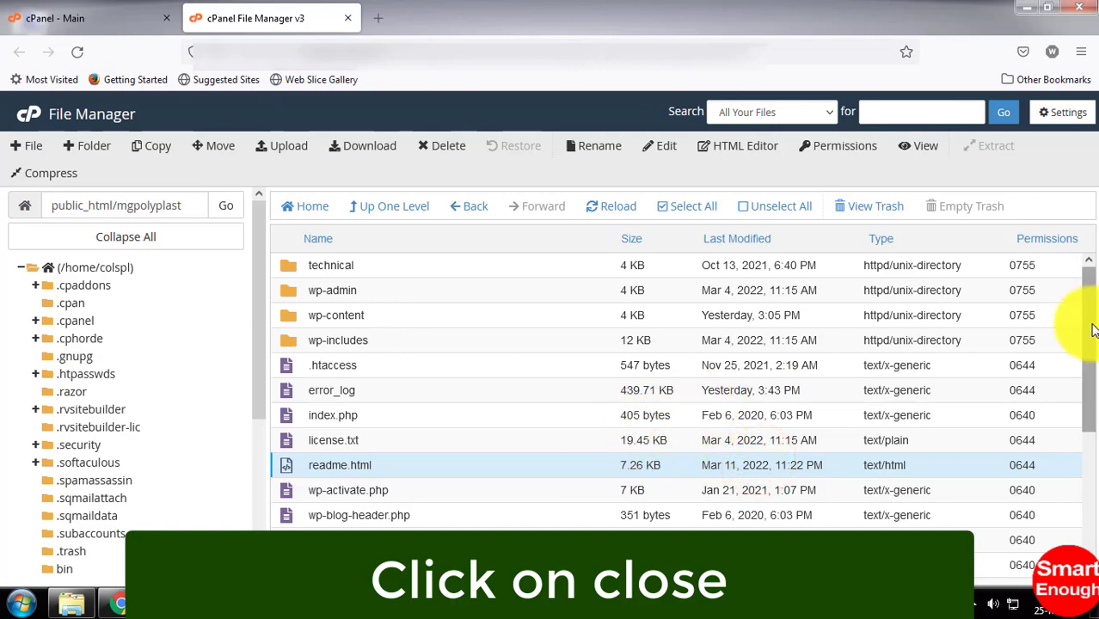
{"action": "left_click_drag", "start_coordinate": [1085, 320], "coordinate": [1089, 518]}
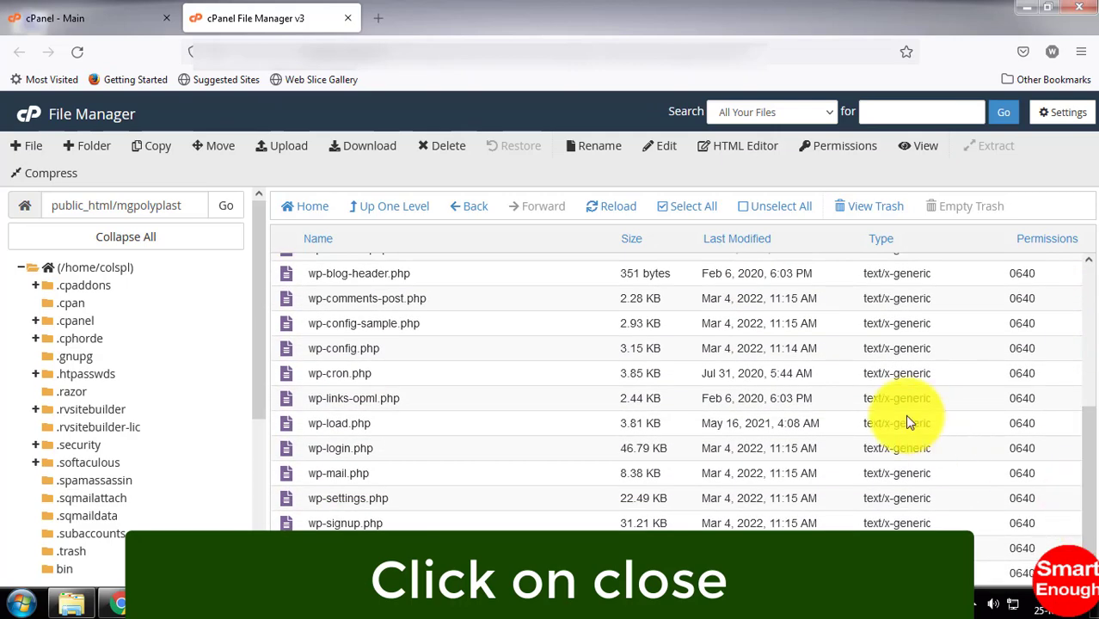
{"action": "scroll", "coordinate": [910, 418], "scroll_direction": "up", "scroll_amount": 5}
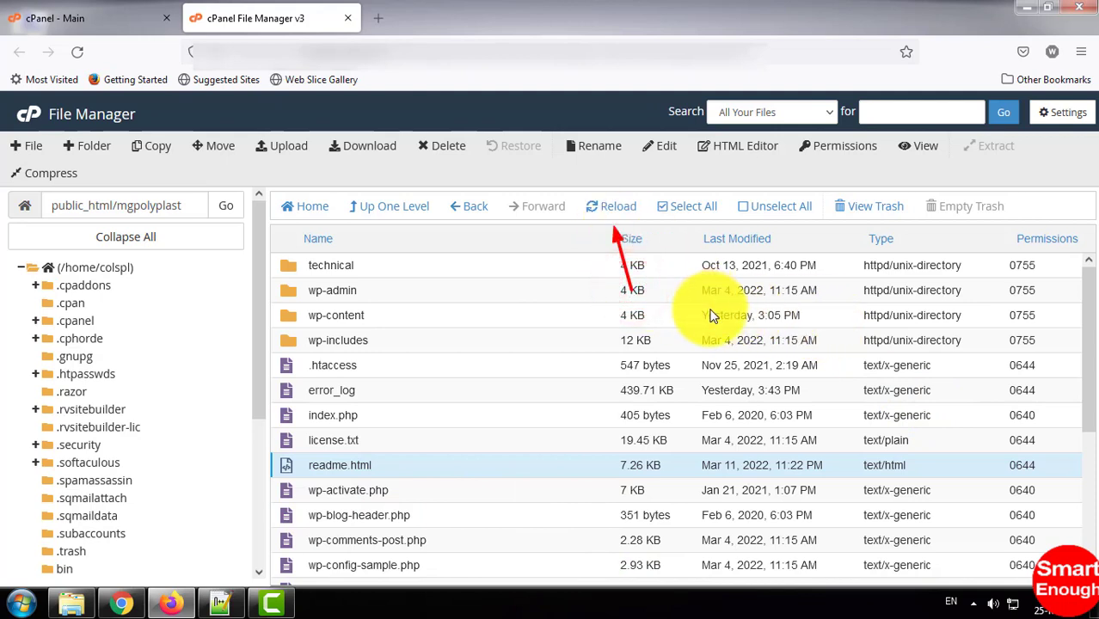
{"action": "left_click", "coordinate": [647, 217]}
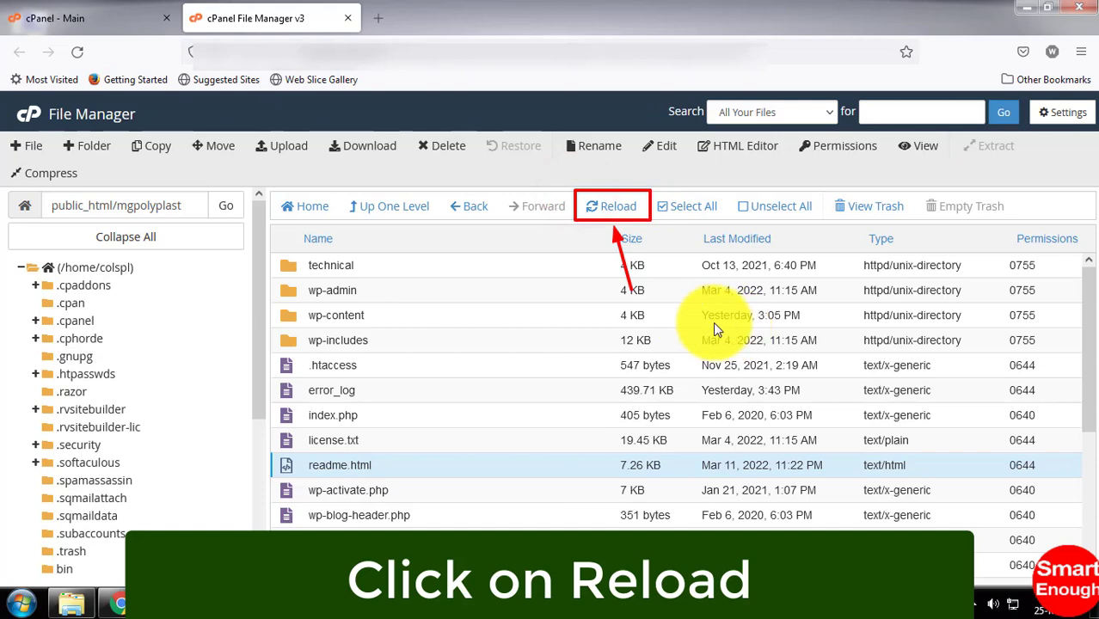
{"action": "left_click", "coordinate": [608, 207]}
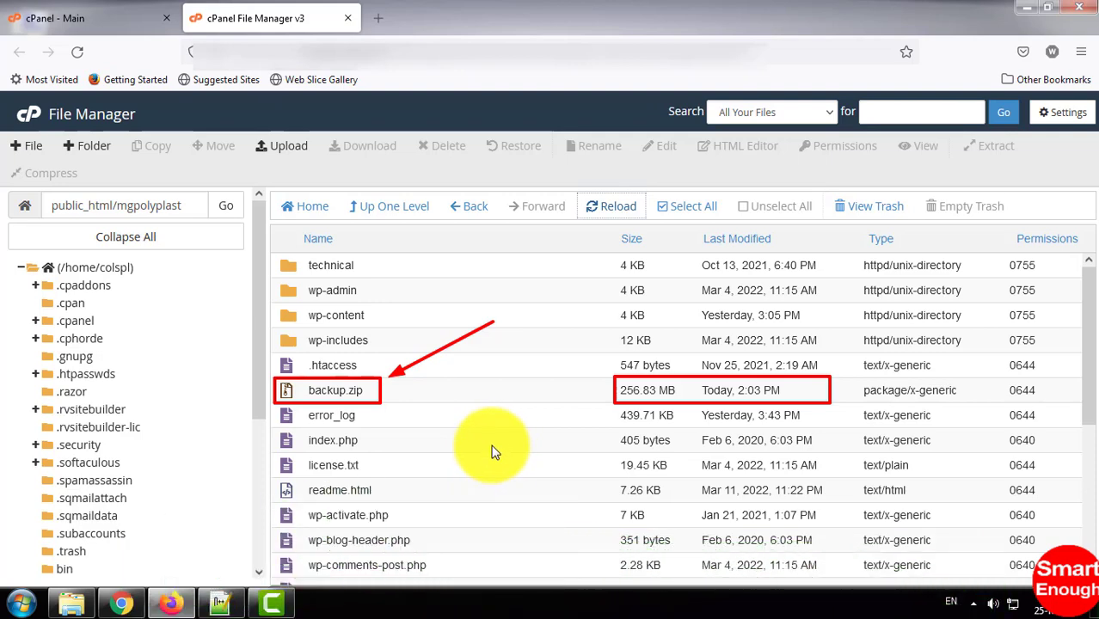
- Download backup.zip from the WordPress folder to the computer
{"action": "left_click", "coordinate": [336, 391]}
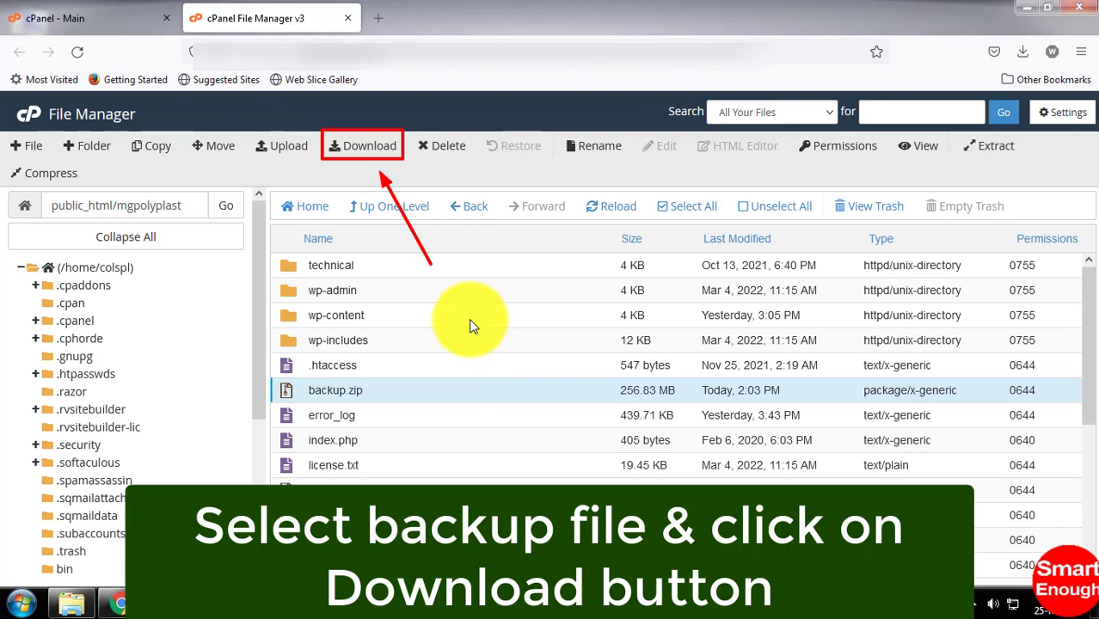
{"action": "left_click", "coordinate": [369, 145]}
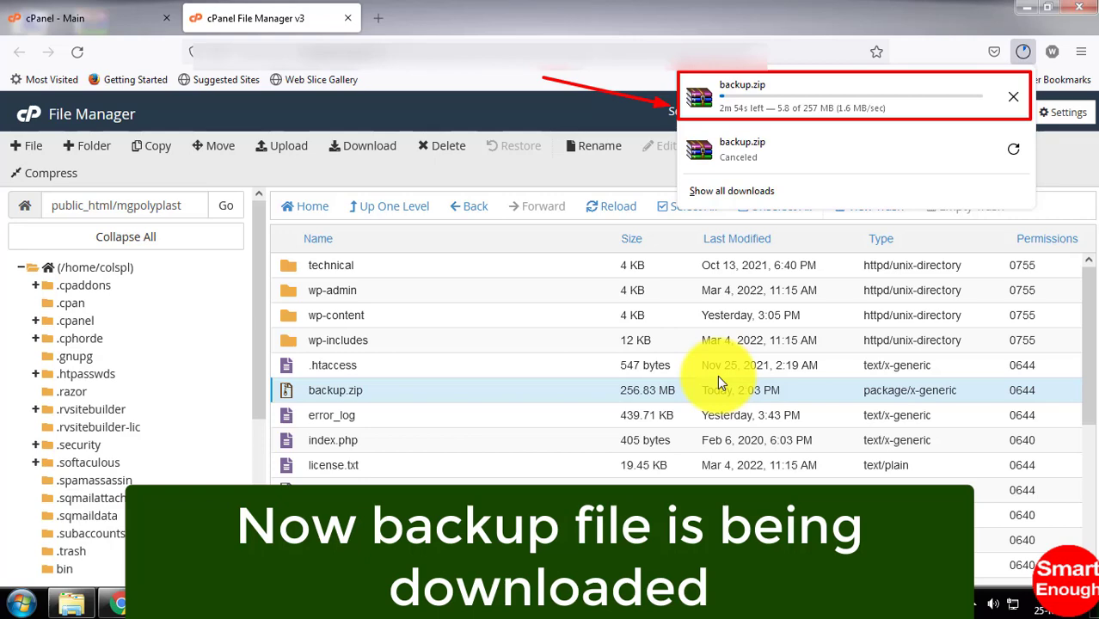
{"action": "key", "text": "Escape"}
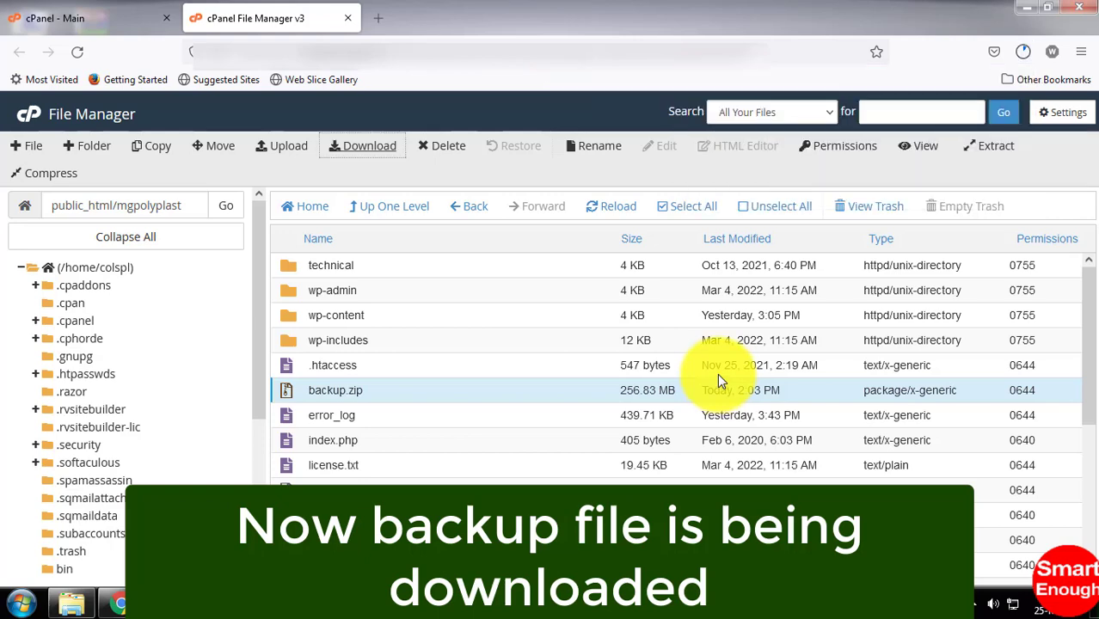
- Open wp-config.php for editing to look up the database name in the DB_NAME line, and close the file
{"action": "left_click", "coordinate": [593, 348]}
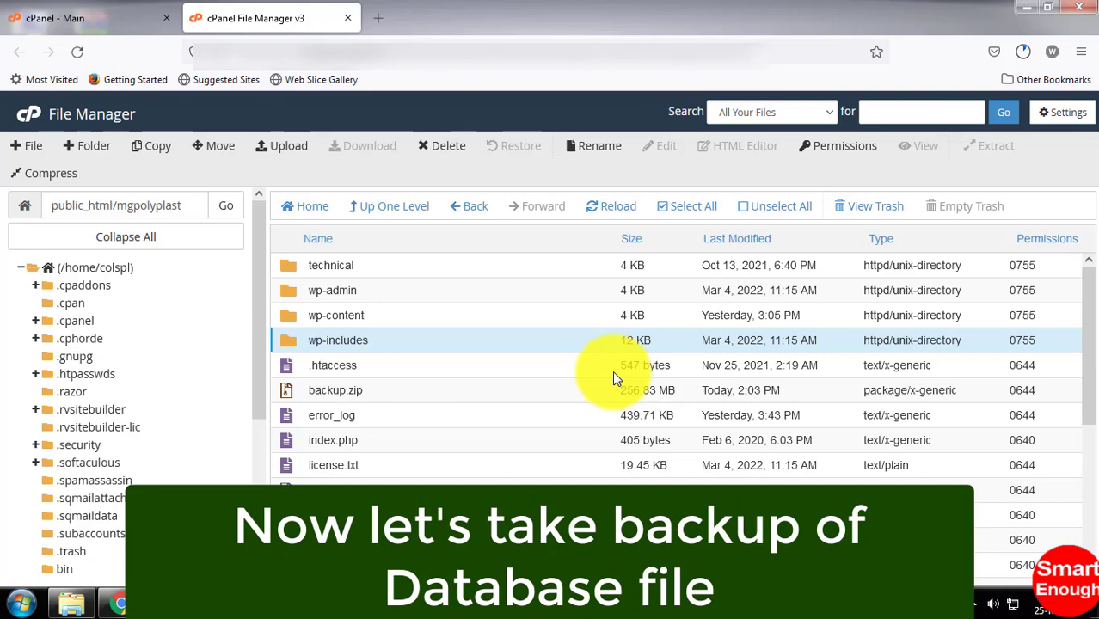
{"action": "scroll", "coordinate": [614, 378], "scroll_direction": "down", "scroll_amount": 2}
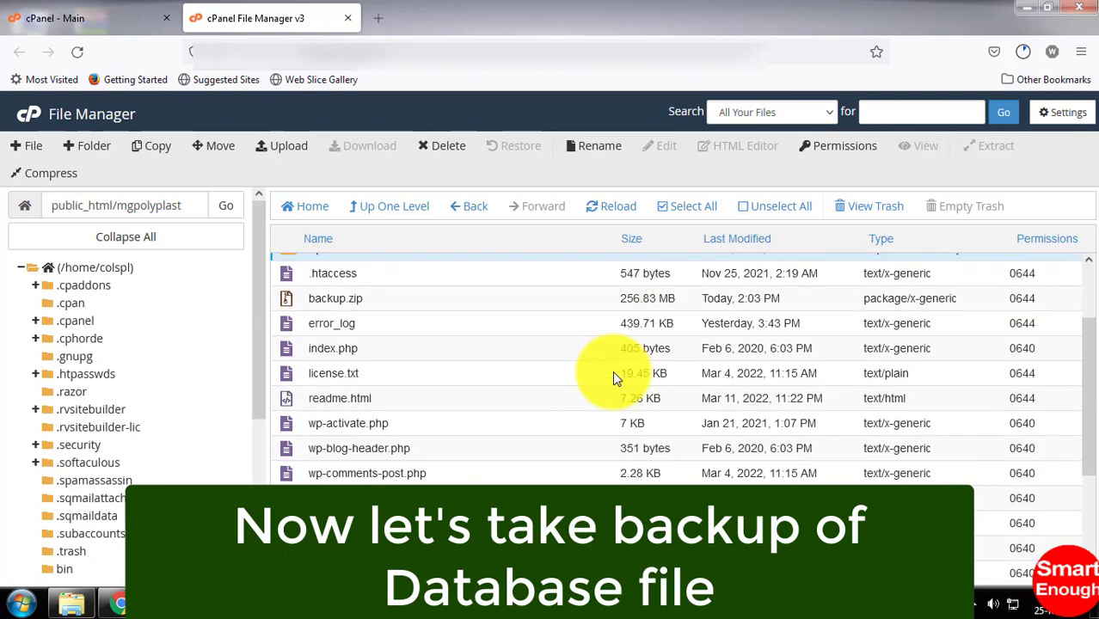
{"action": "scroll", "coordinate": [614, 378], "scroll_direction": "down", "scroll_amount": 2}
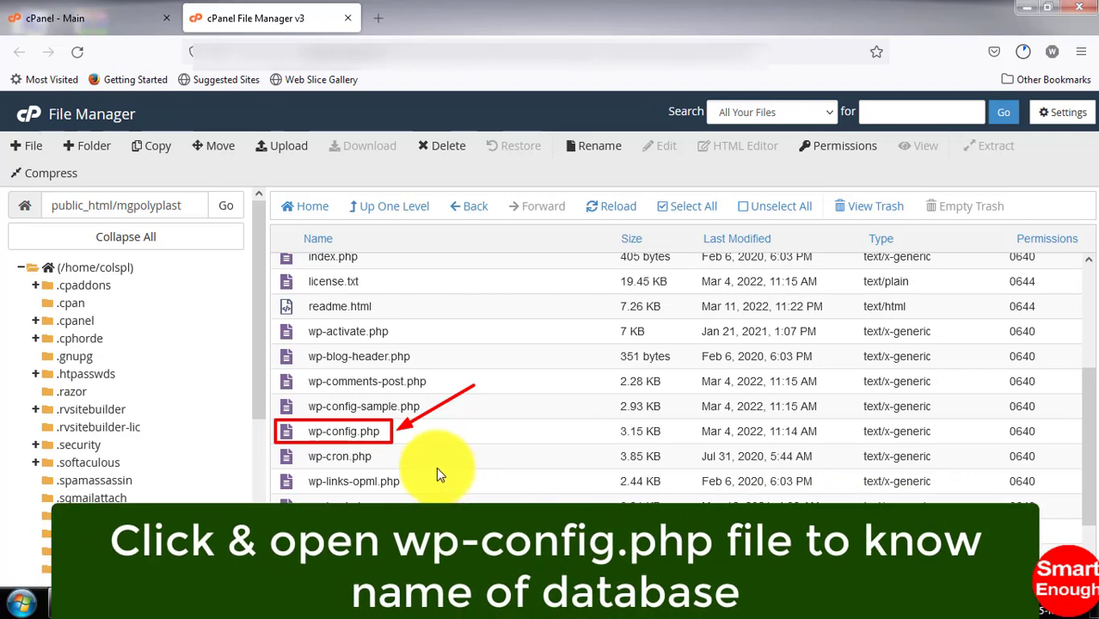
{"action": "right_click", "coordinate": [387, 437]}
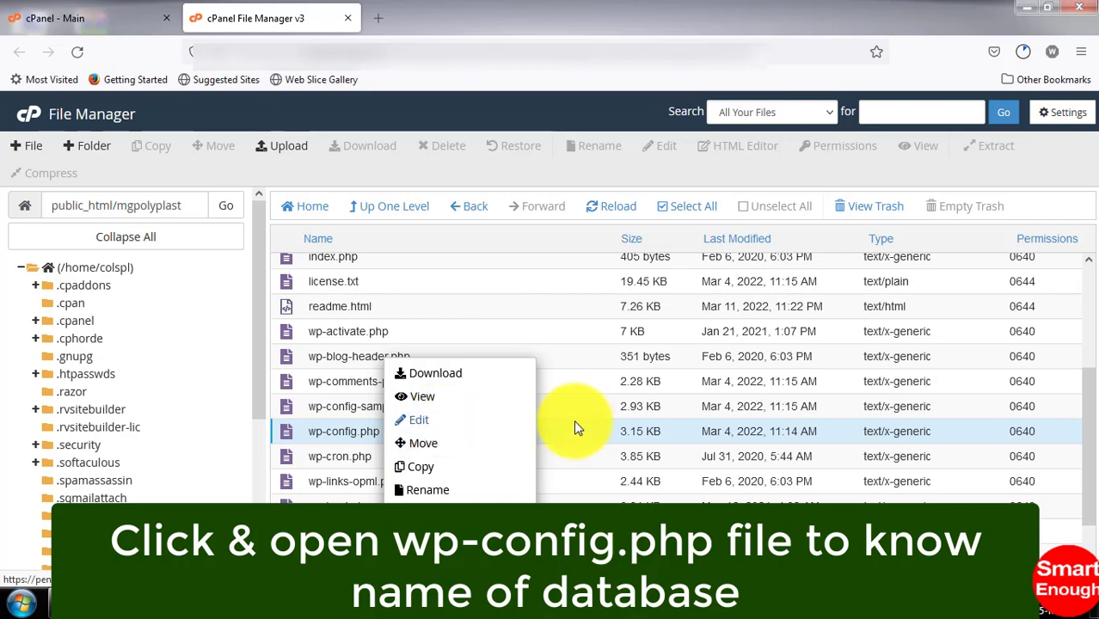
{"action": "left_click", "coordinate": [465, 423]}
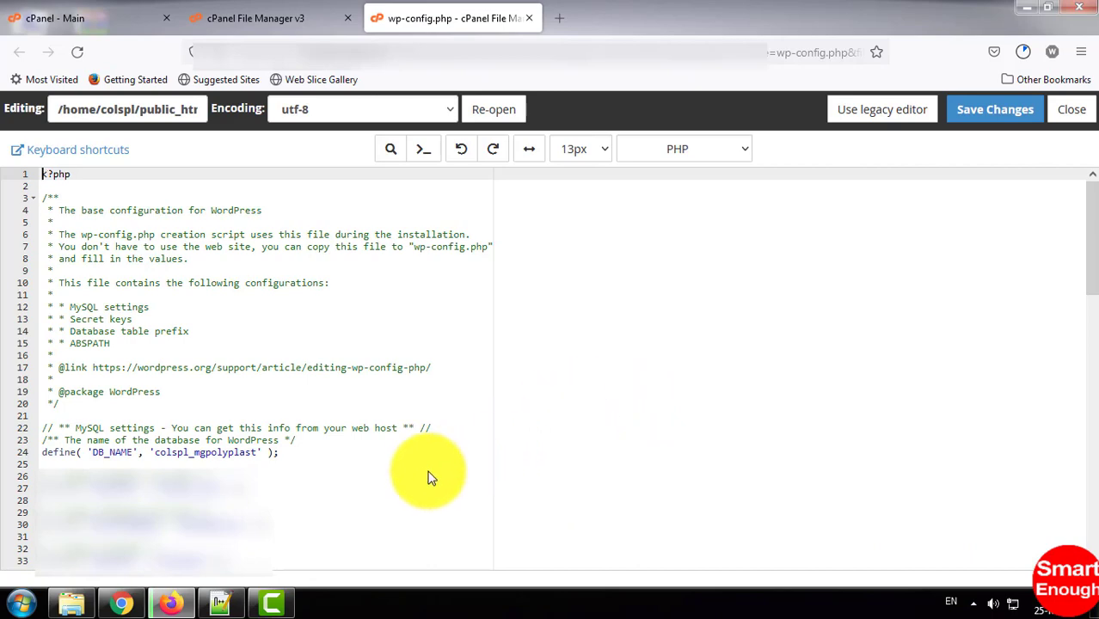
{"action": "left_click", "coordinate": [367, 451]}
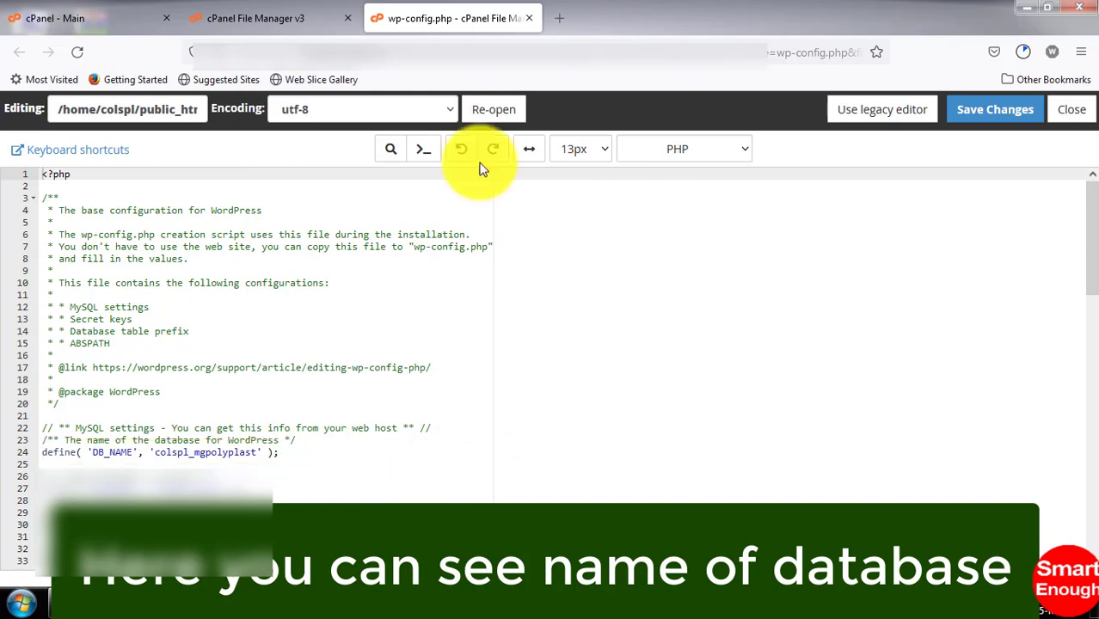
{"action": "left_click", "coordinate": [531, 18]}
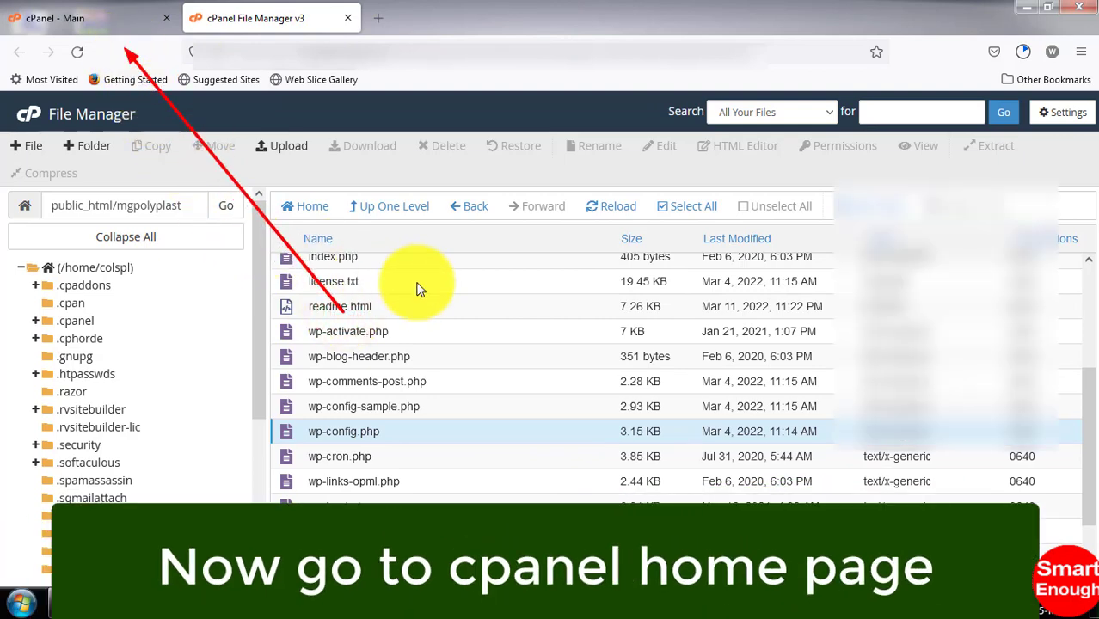
- Open phpMyAdmin from the cPanel home page and choose the colspl_mgpolyplast database
{"action": "left_click", "coordinate": [86, 18]}
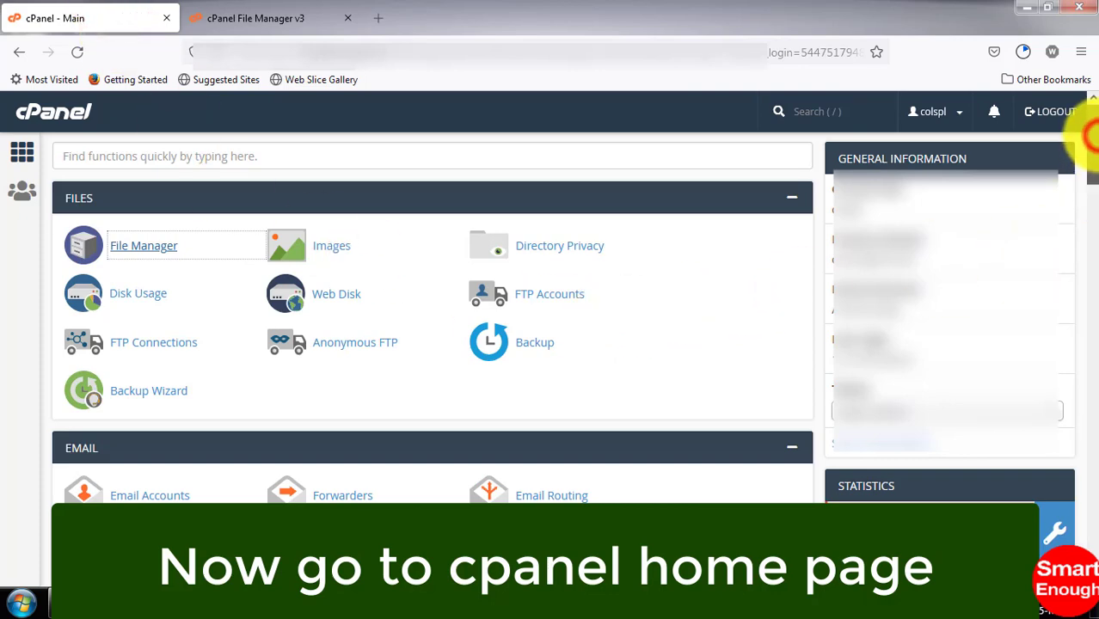
{"action": "left_click_drag", "start_coordinate": [1088, 135], "coordinate": [1089, 243]}
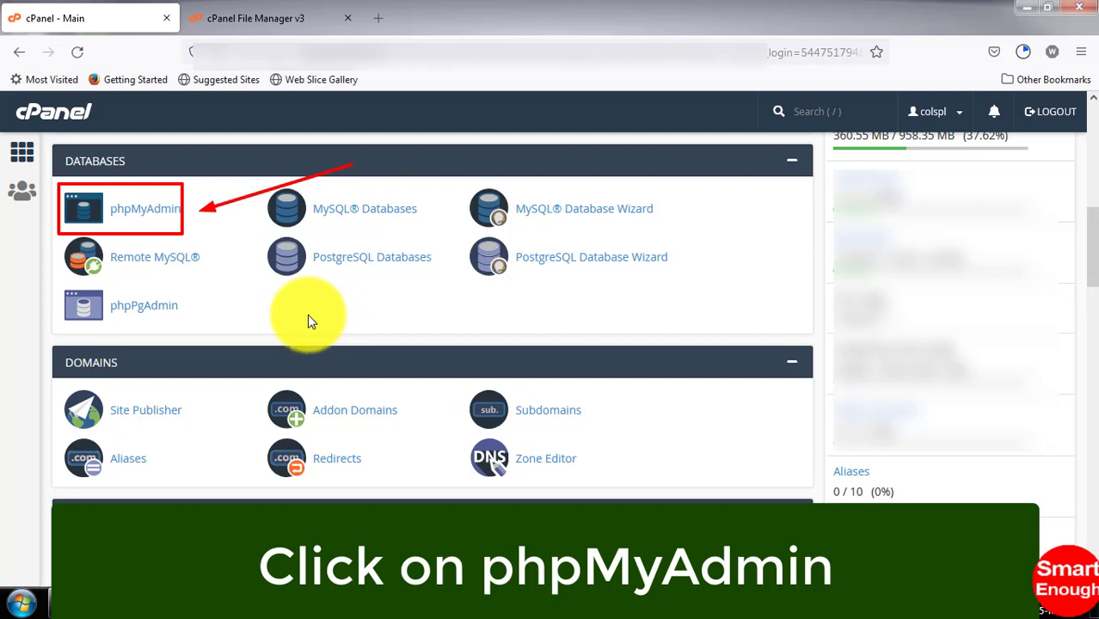
{"action": "left_click", "coordinate": [145, 209]}
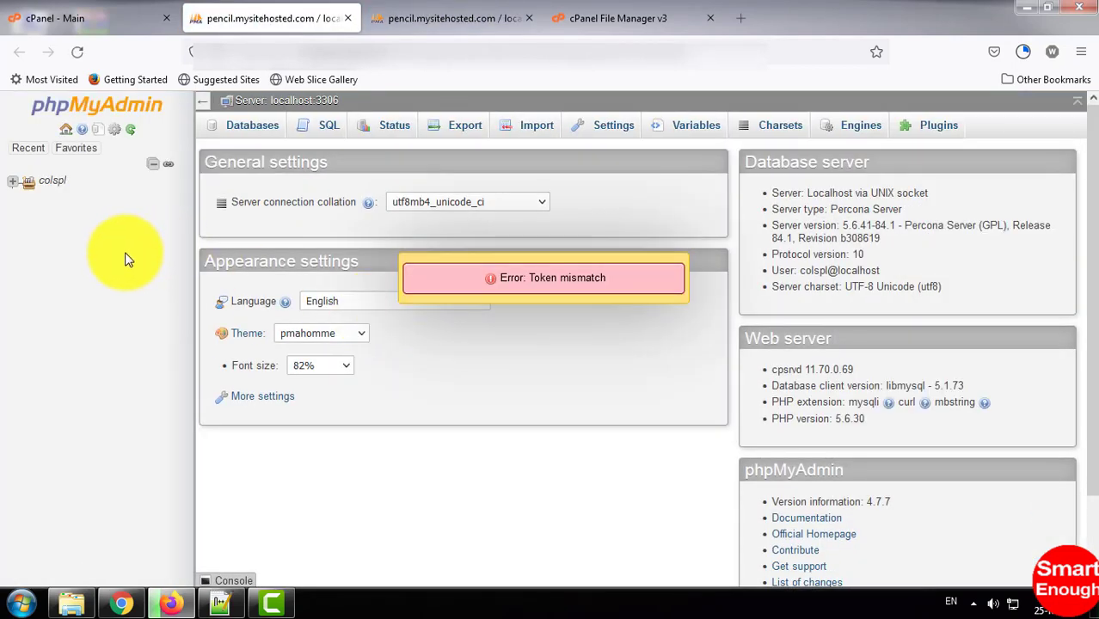
{"action": "left_click", "coordinate": [13, 182]}
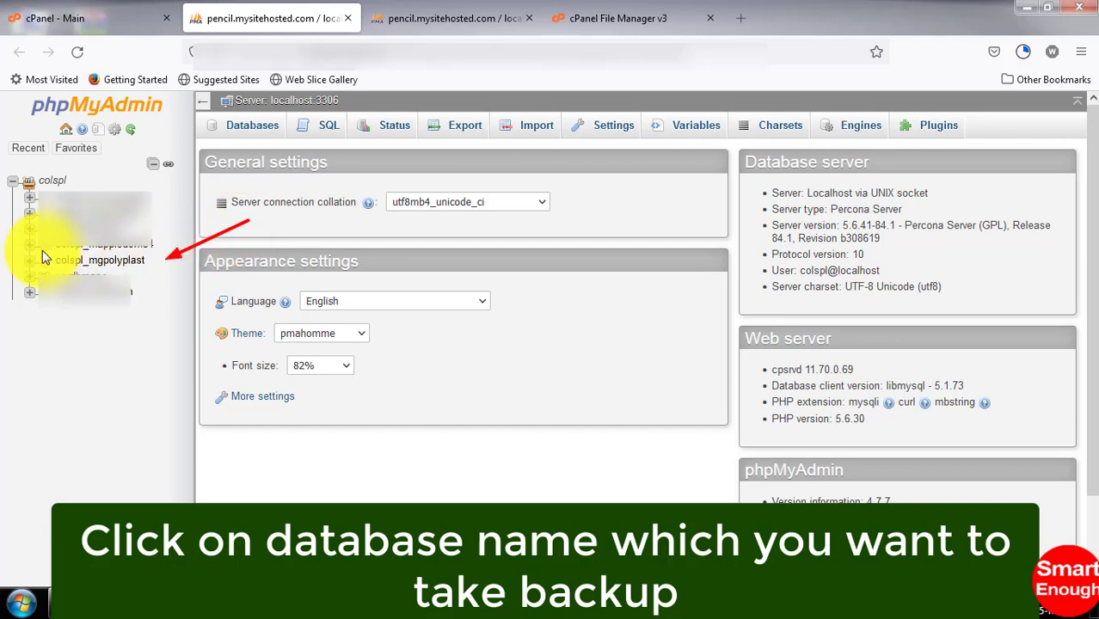
{"action": "left_click", "coordinate": [146, 267]}
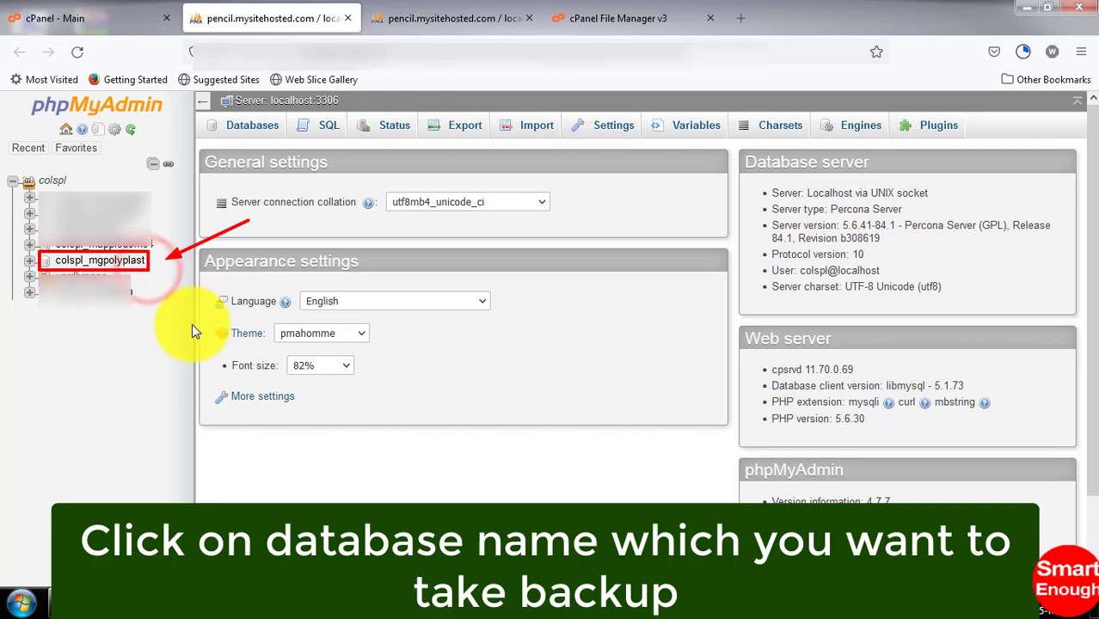